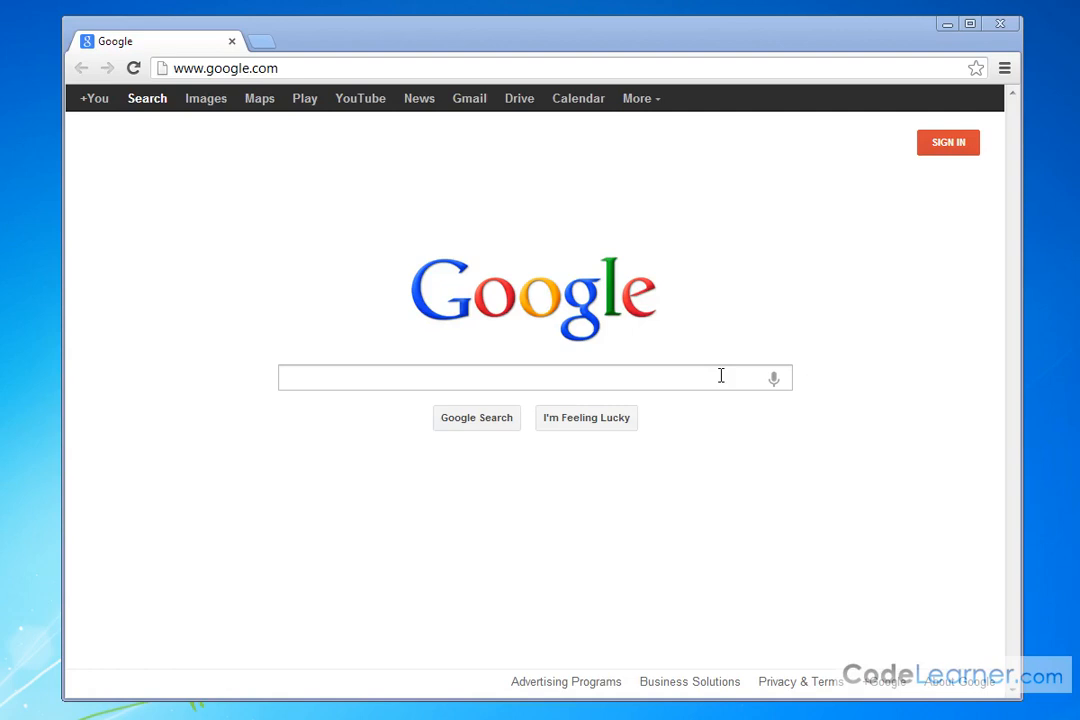
Search Google for "eclipse java ide"
{"action": "left_click", "coordinate": [703, 374]}
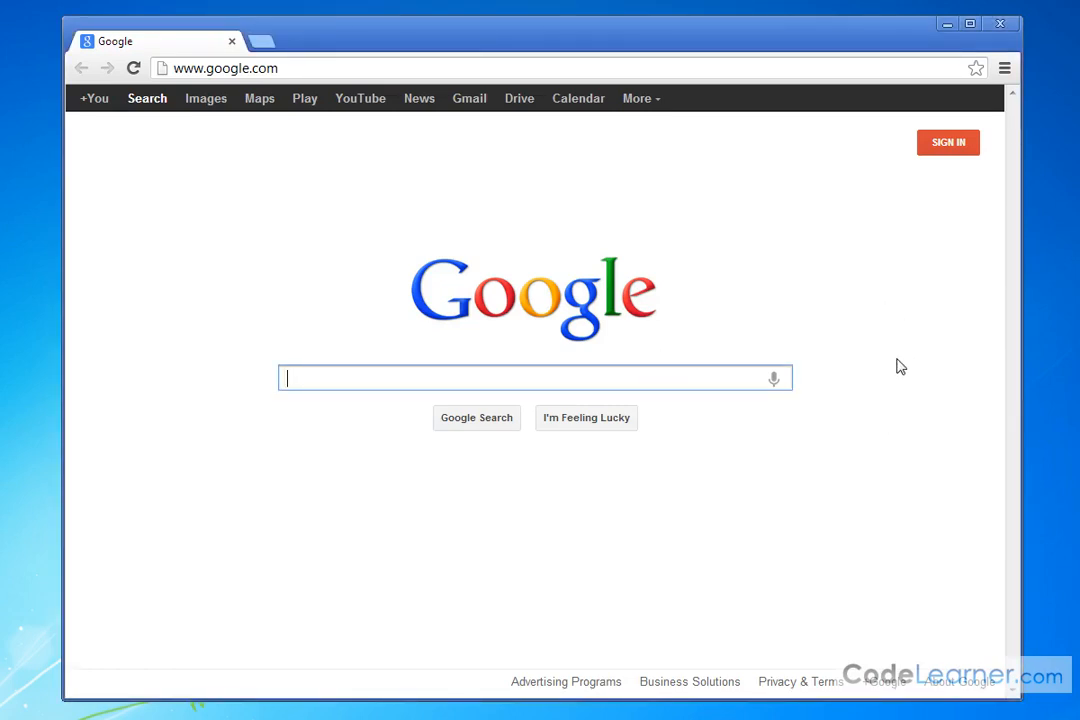
{"action": "type", "text": "e"}
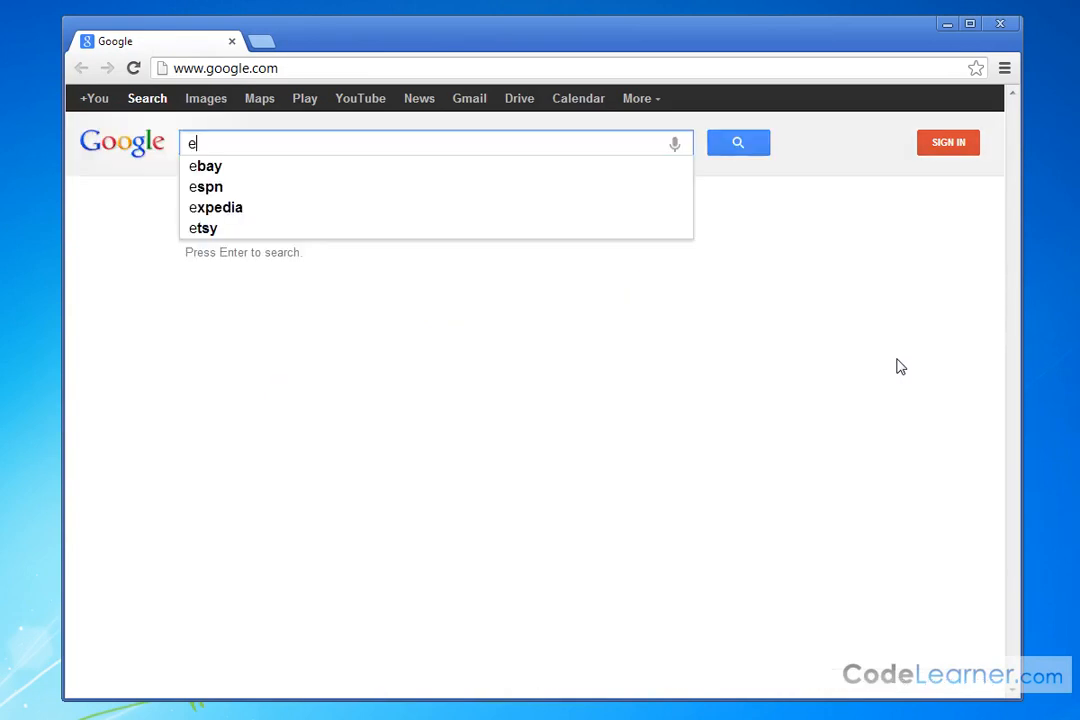
{"action": "type", "text": "clipse "}
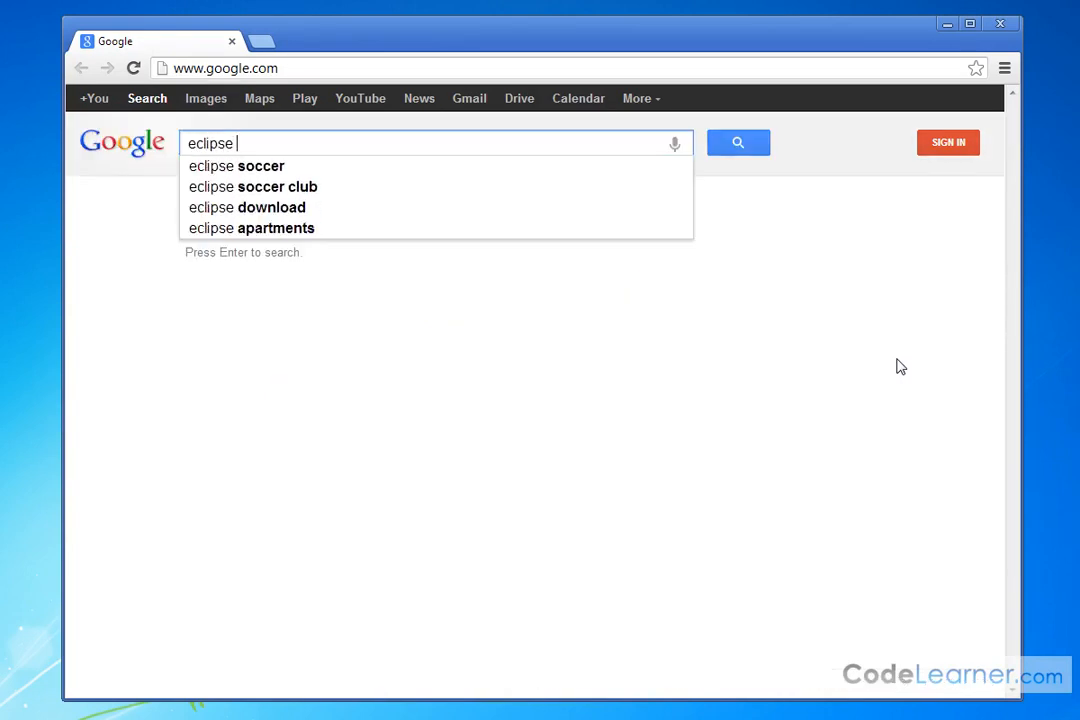
{"action": "type", "text": "java ide"}
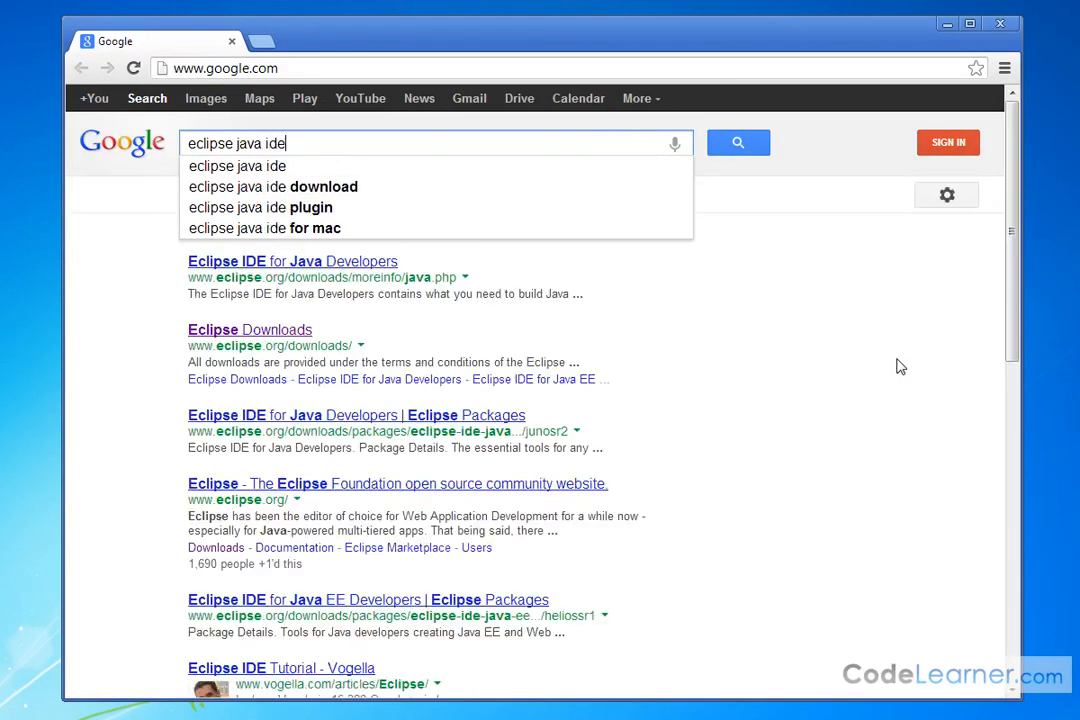
{"action": "key", "text": "Return"}
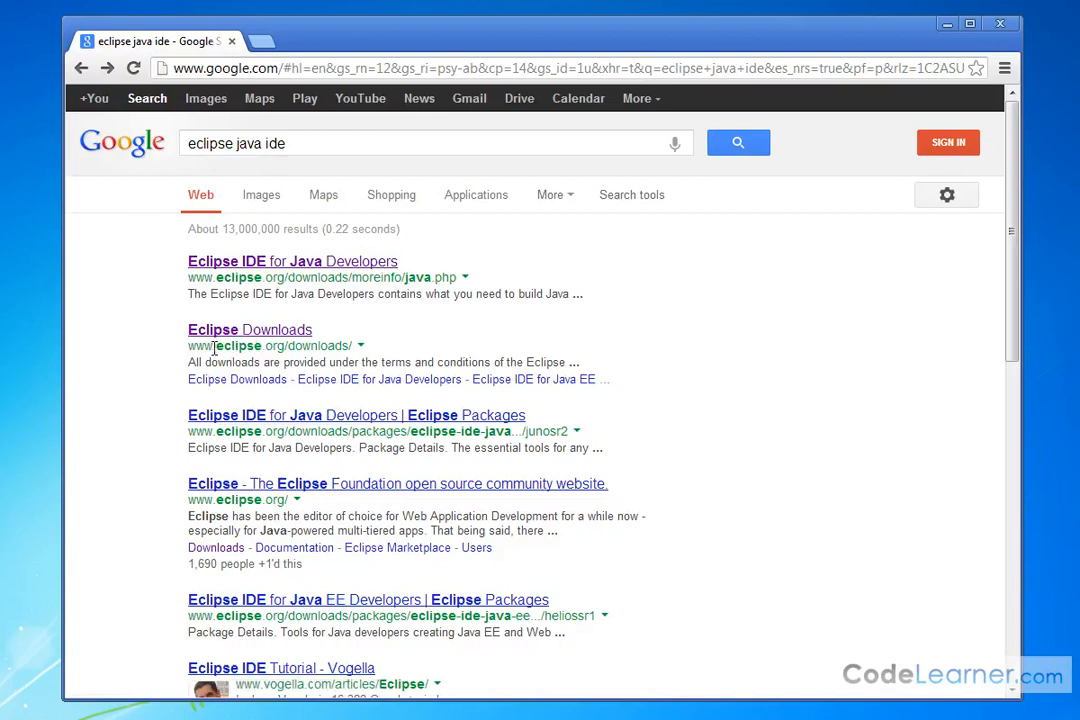
Open the Eclipse Downloads result and choose the Windows 64 Bit download of Eclipse IDE for Java Developers
{"action": "left_click", "coordinate": [217, 336]}
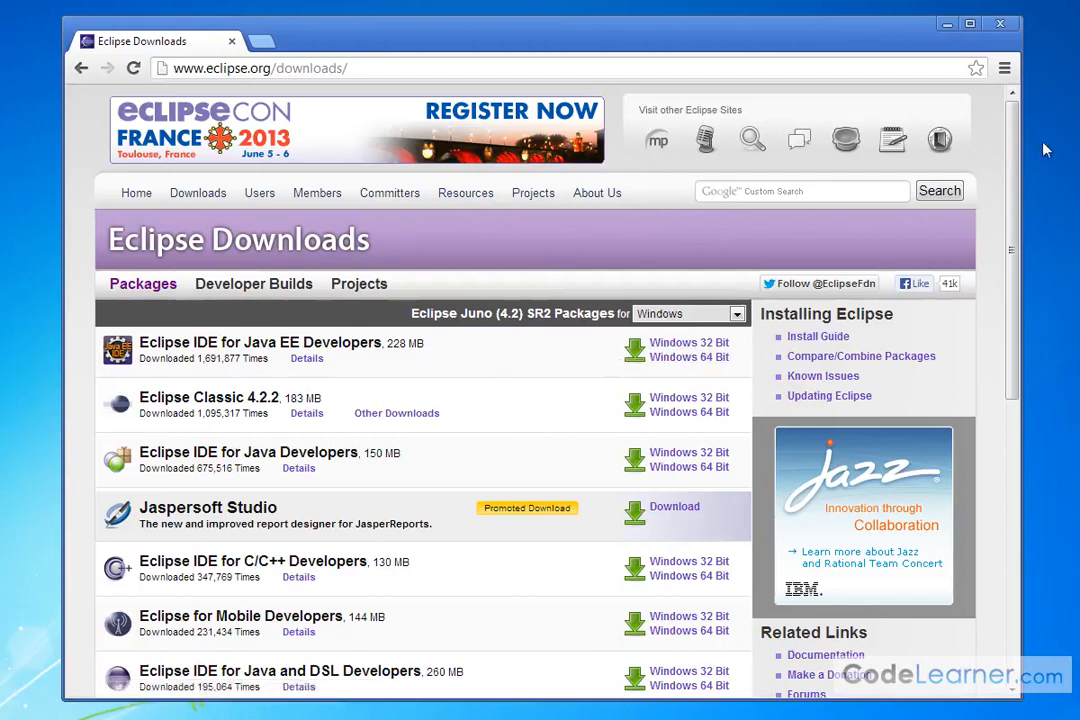
{"action": "mouse_move", "coordinate": [1013, 138]}
{"action": "left_mouse_down"}
{"action": "mouse_move", "coordinate": [1018, 298]}
{"action": "mouse_move", "coordinate": [1010, 156]}
{"action": "left_mouse_up"}
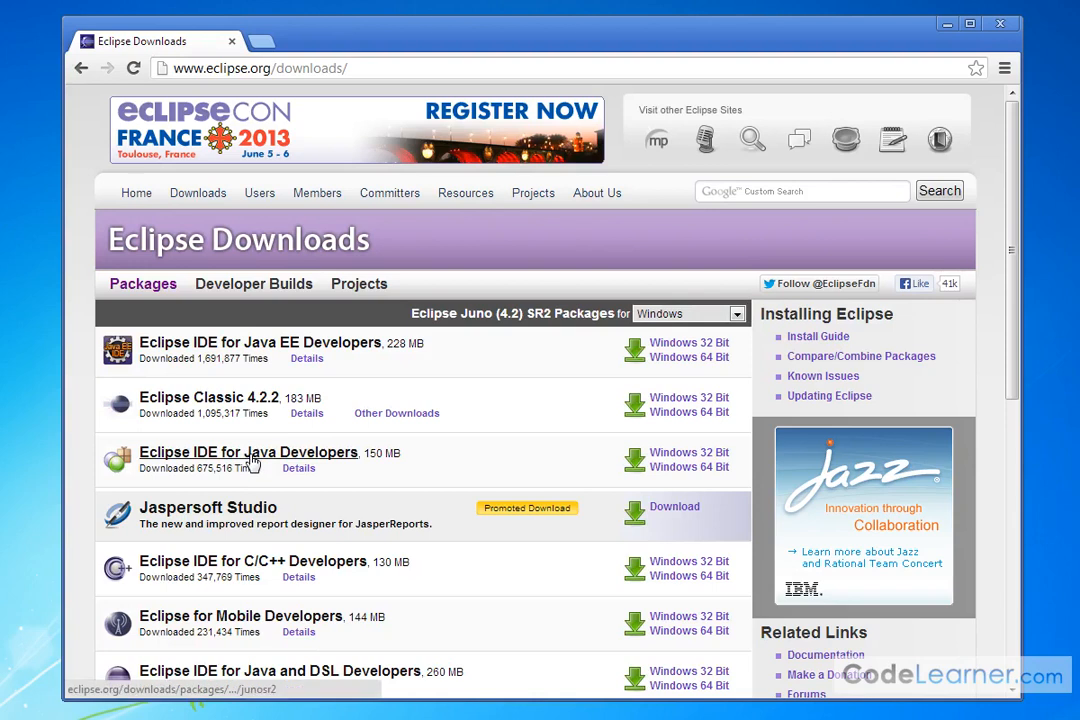
{"action": "left_click", "coordinate": [686, 470]}
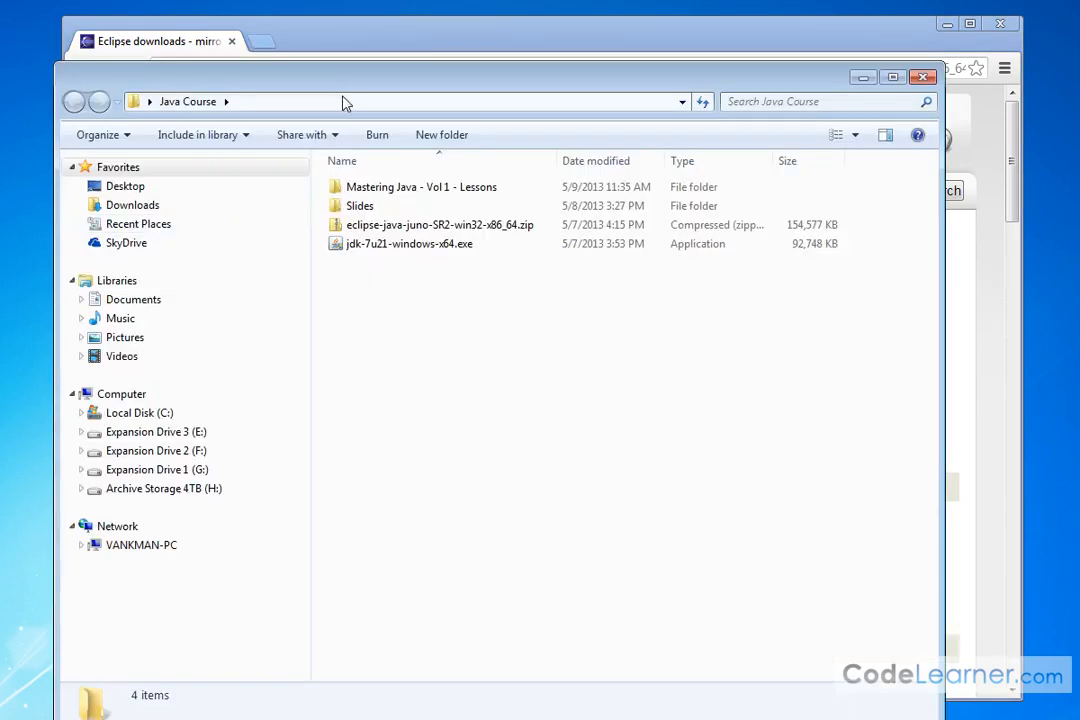
Examine the eclipse folder inside eclipse-java-juno-SR2-win32-x86_64.zip, including eclipse.exe, and return to the Java Course folder
{"action": "left_click_drag", "start_coordinate": [343, 81], "coordinate": [396, 61]}
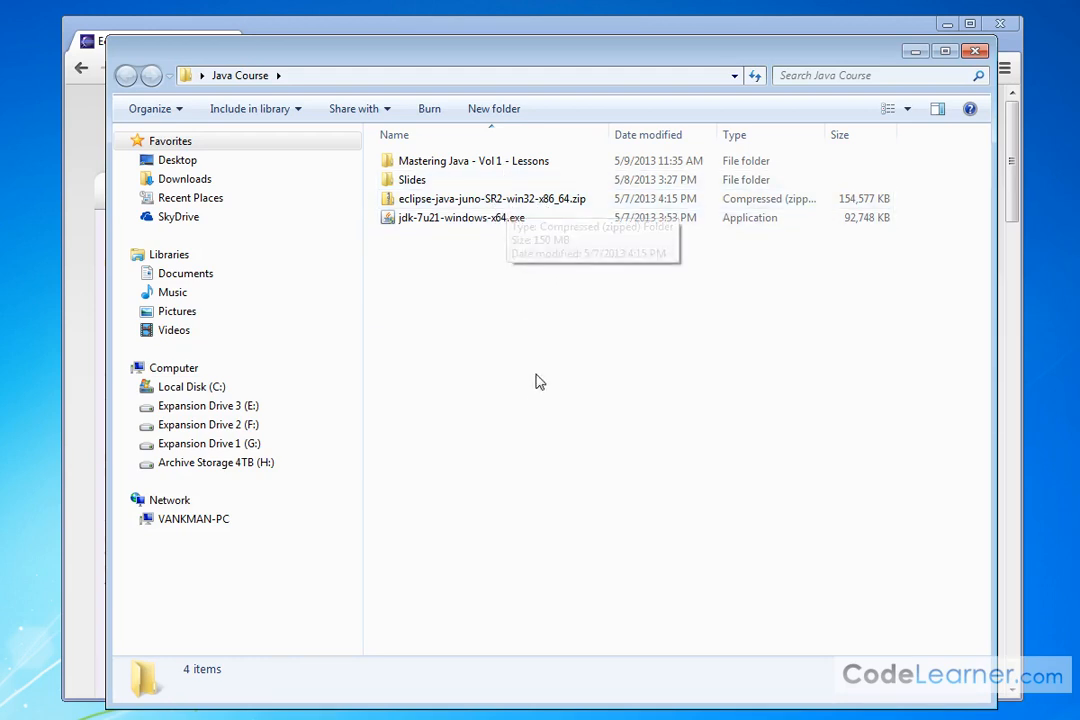
{"action": "double_click", "coordinate": [476, 201]}
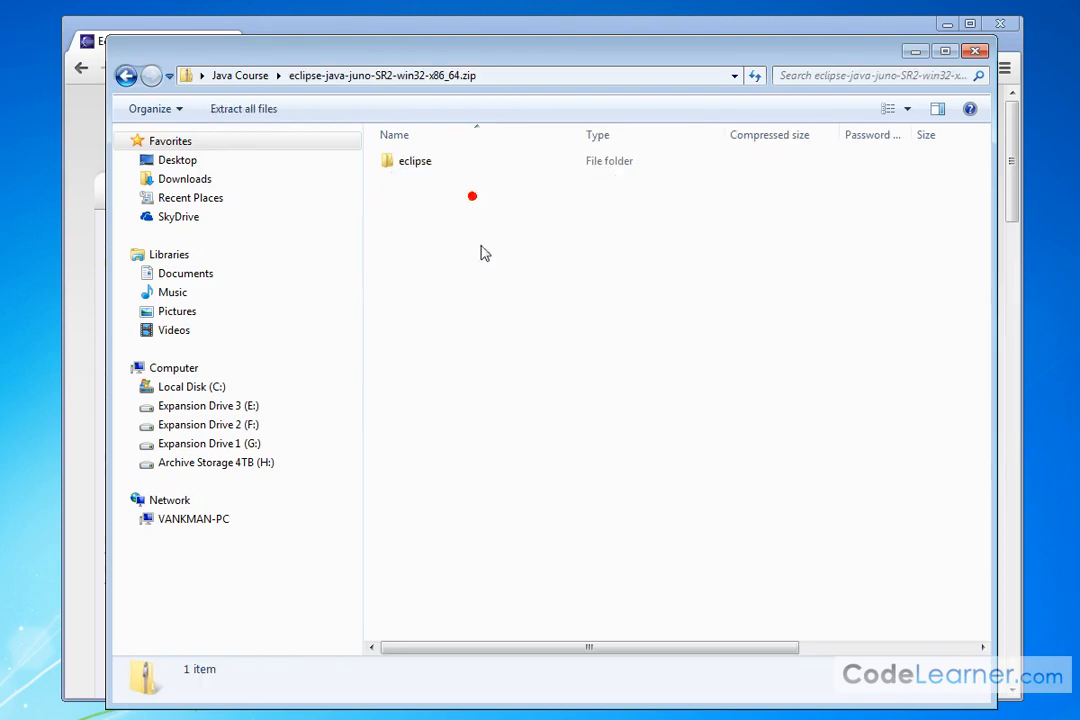
{"action": "double_click", "coordinate": [405, 163]}
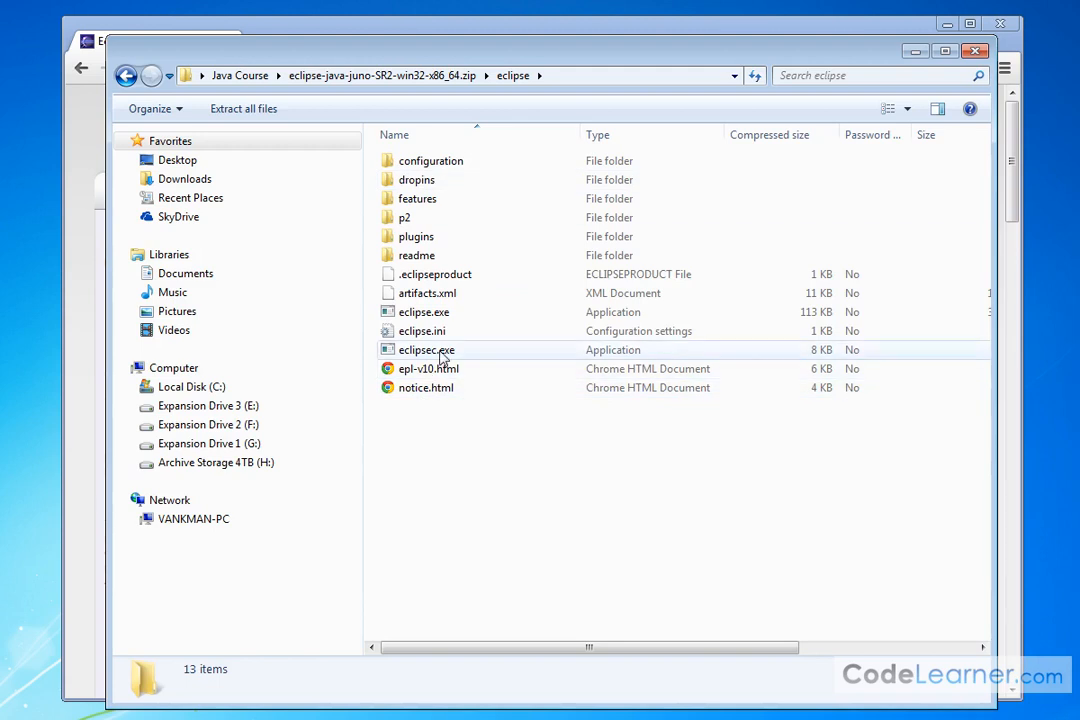
{"action": "left_click", "coordinate": [440, 316]}
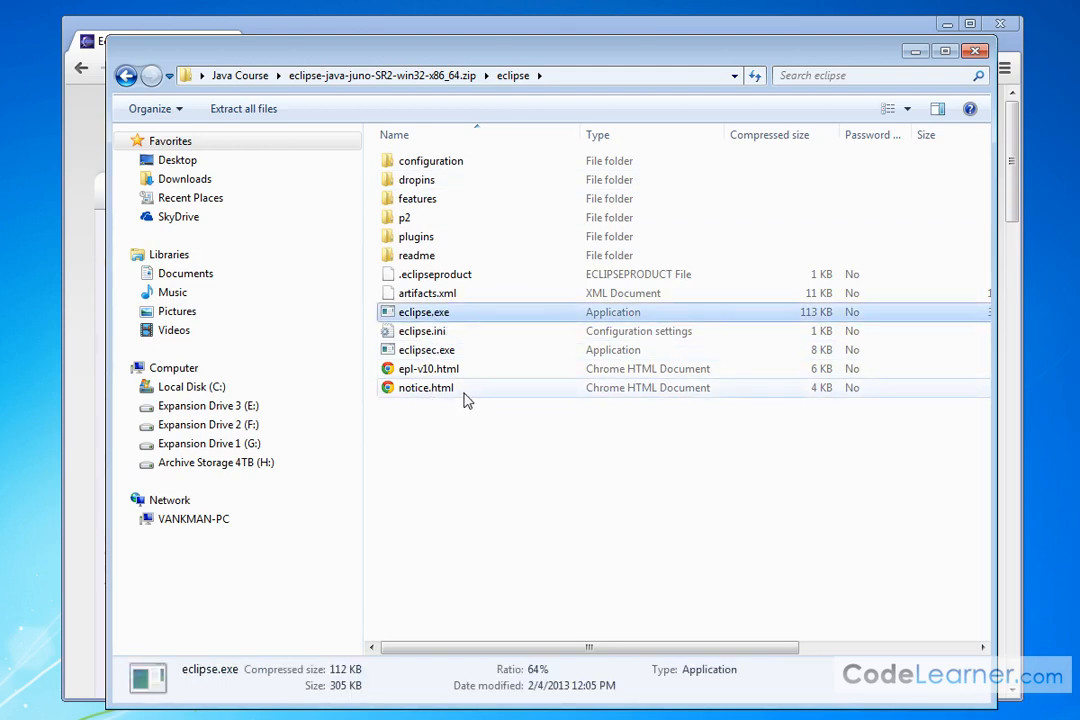
{"action": "left_click", "coordinate": [124, 75]}
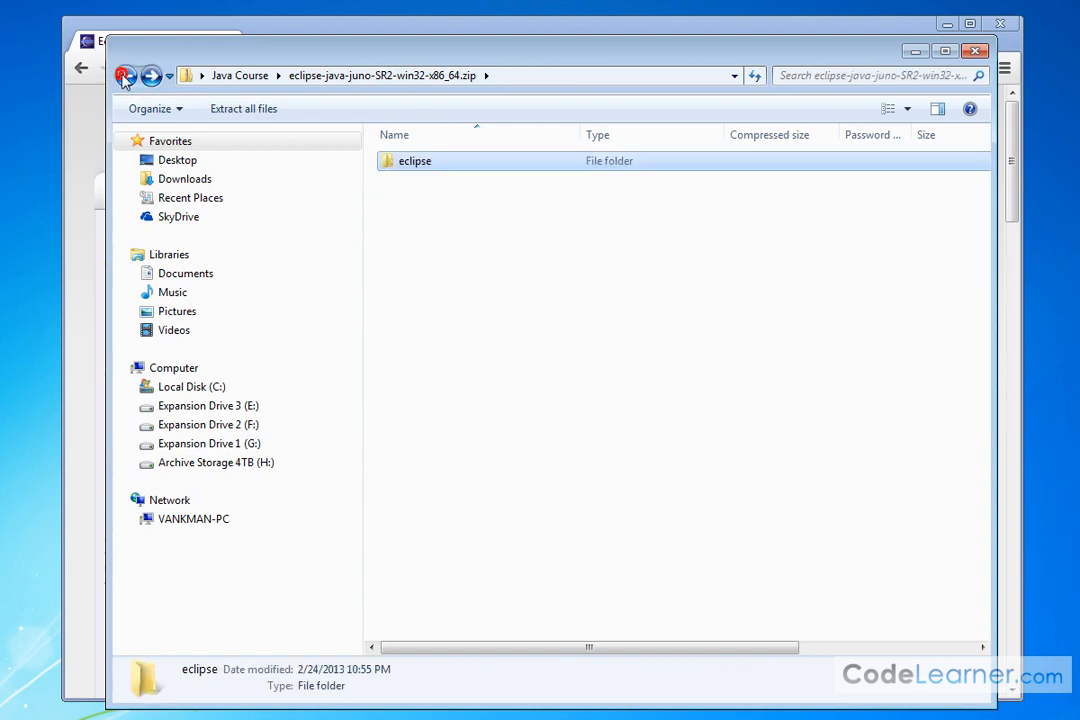
{"action": "left_click", "coordinate": [124, 75]}
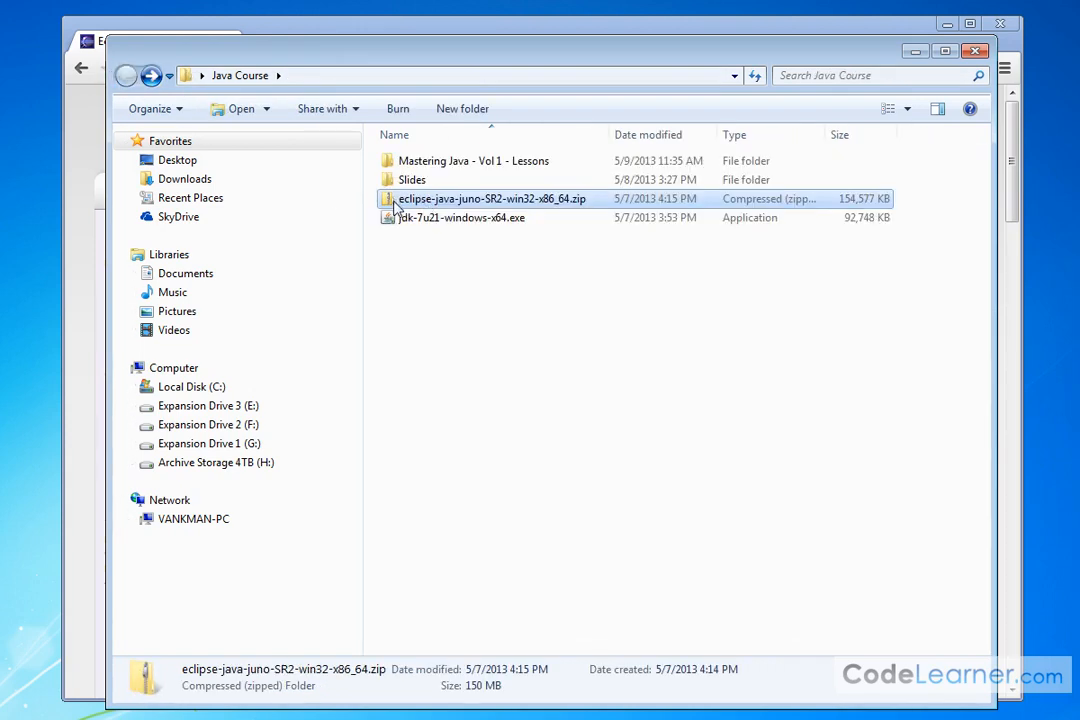
{"action": "right_click", "coordinate": [437, 200]}
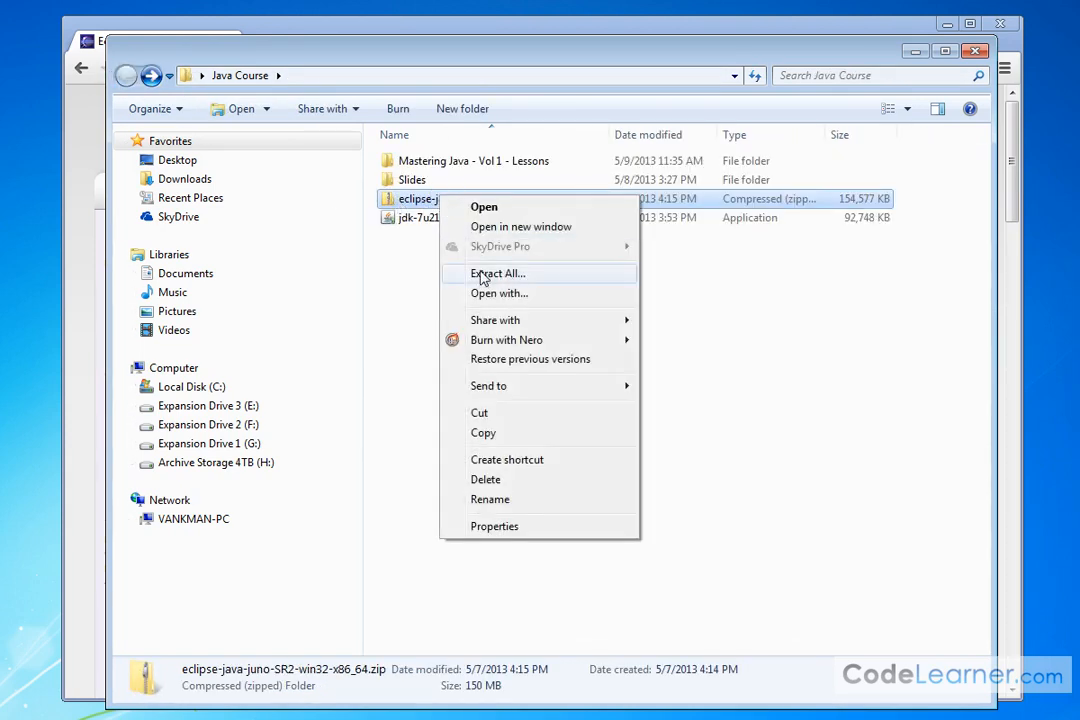
{"action": "left_click", "coordinate": [405, 306]}
{"action": "left_click", "coordinate": [406, 303]}
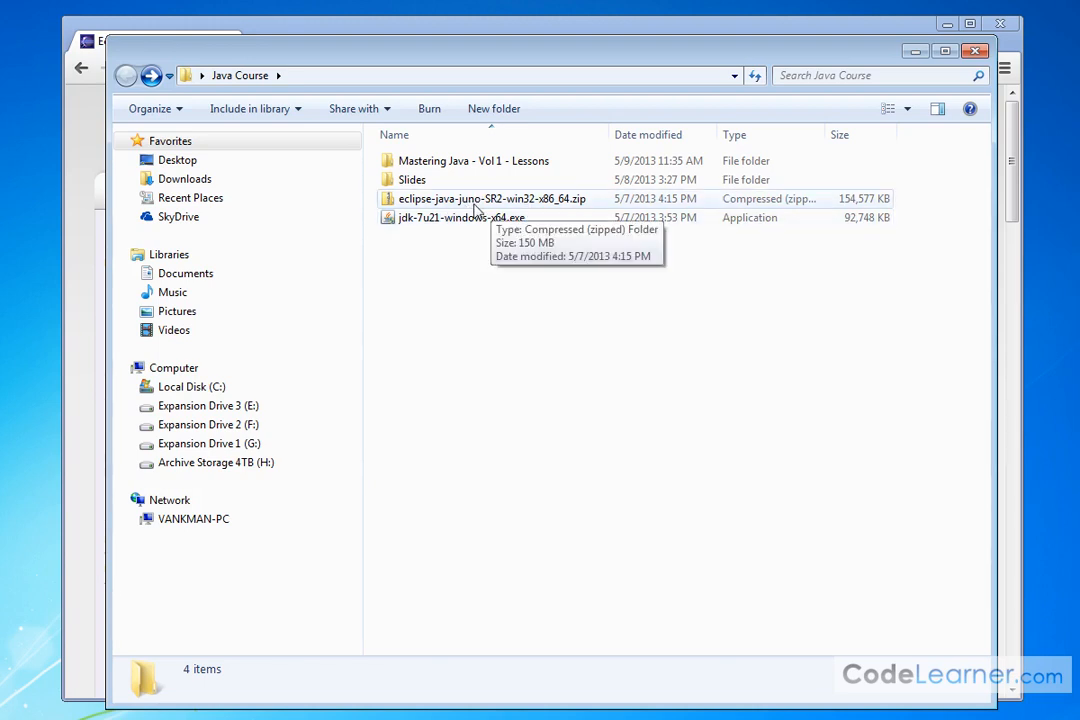
Minimize the Java Course folder window and the browser window to clear the desktop
{"action": "left_click", "coordinate": [917, 51]}
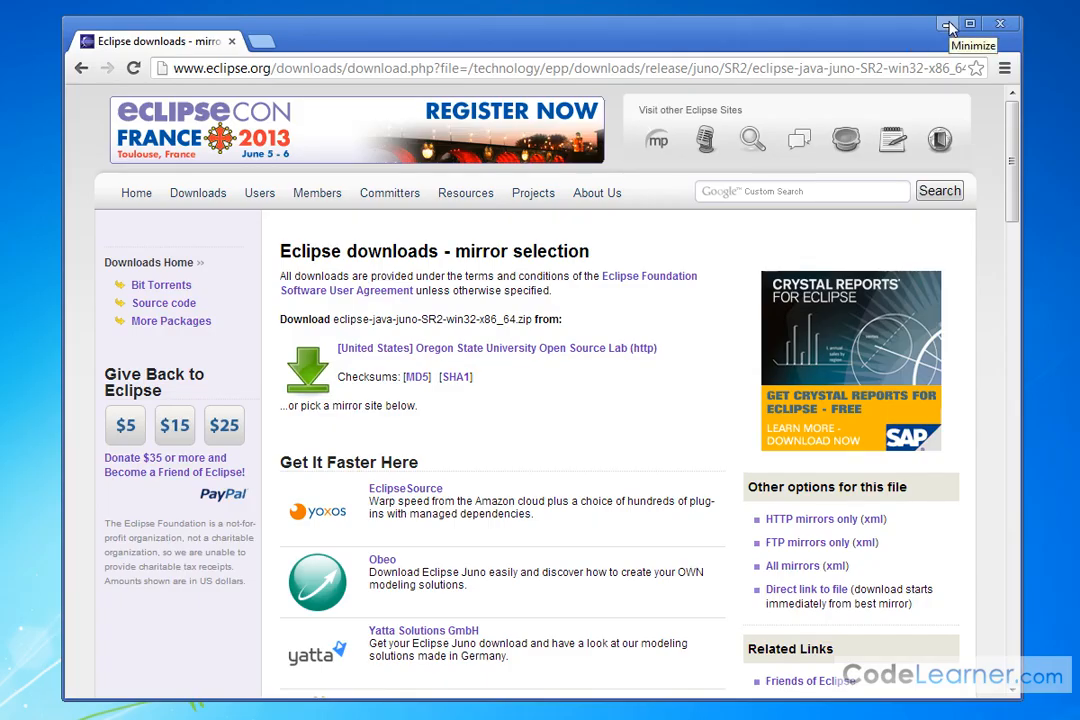
{"action": "left_click", "coordinate": [948, 24]}
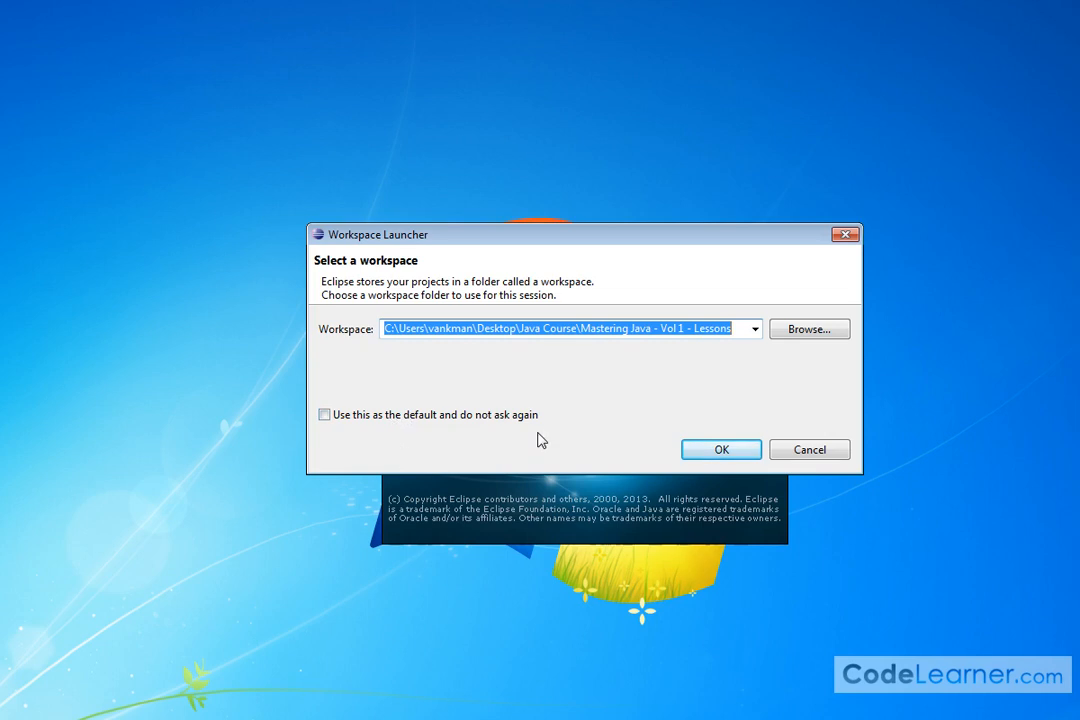
Set the Eclipse workspace to E:\Mastering Java, Vol 1\Lessons Workspace and launch Eclipse with it
{"action": "left_click", "coordinate": [790, 333]}
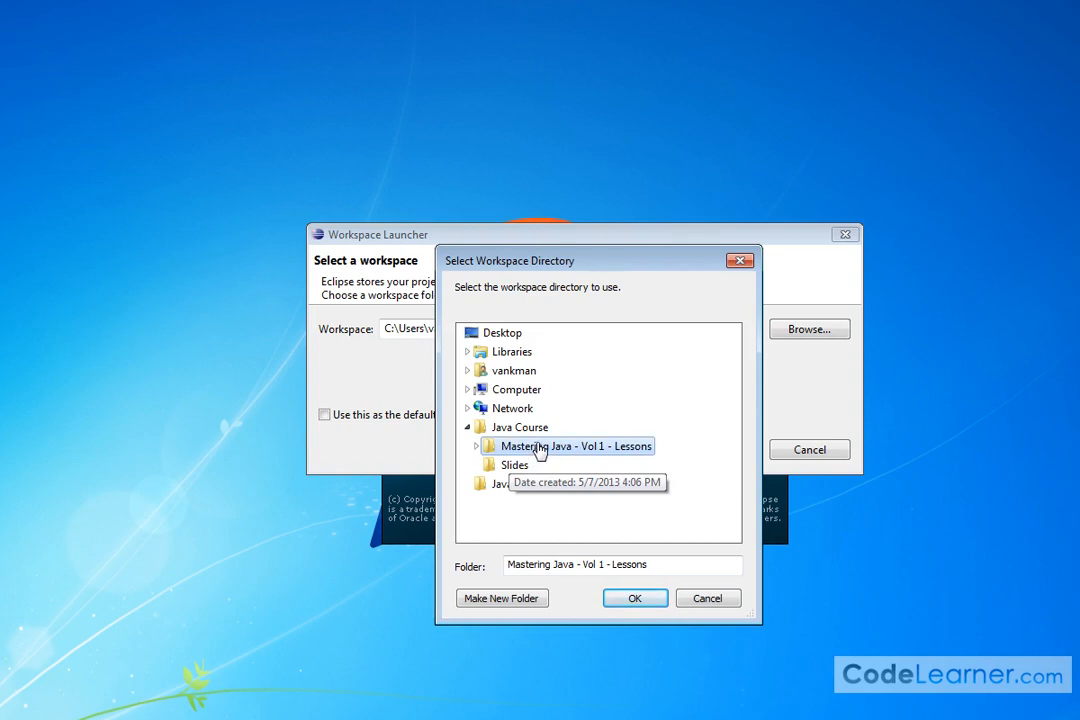
{"action": "left_click", "coordinate": [468, 391]}
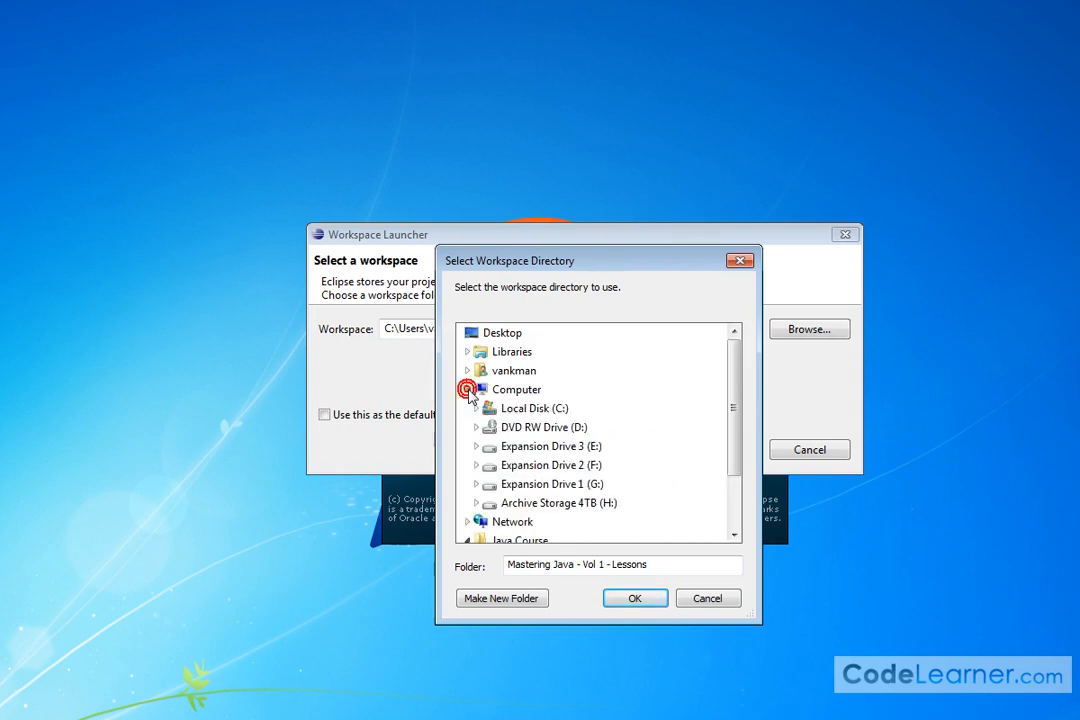
{"action": "left_click", "coordinate": [477, 446]}
{"action": "scroll", "coordinate": [497, 470], "scroll_direction": "down", "scroll_amount": 3}
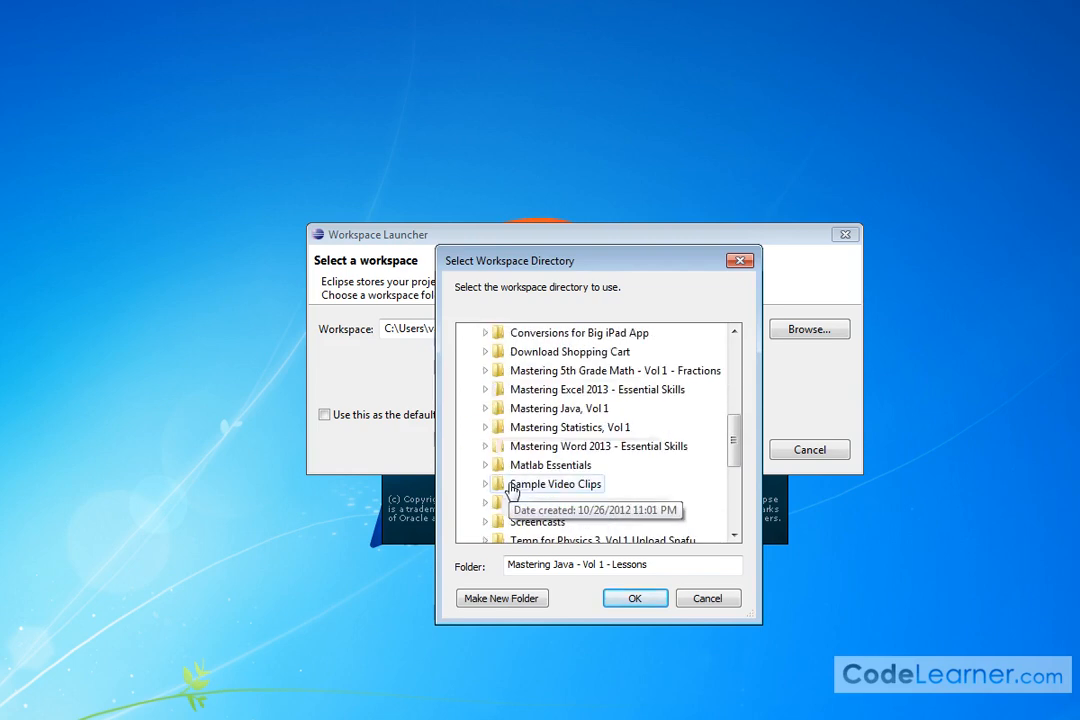
{"action": "scroll", "coordinate": [538, 462], "scroll_direction": "down", "scroll_amount": 2}
{"action": "scroll", "coordinate": [545, 512], "scroll_direction": "up", "scroll_amount": 3}
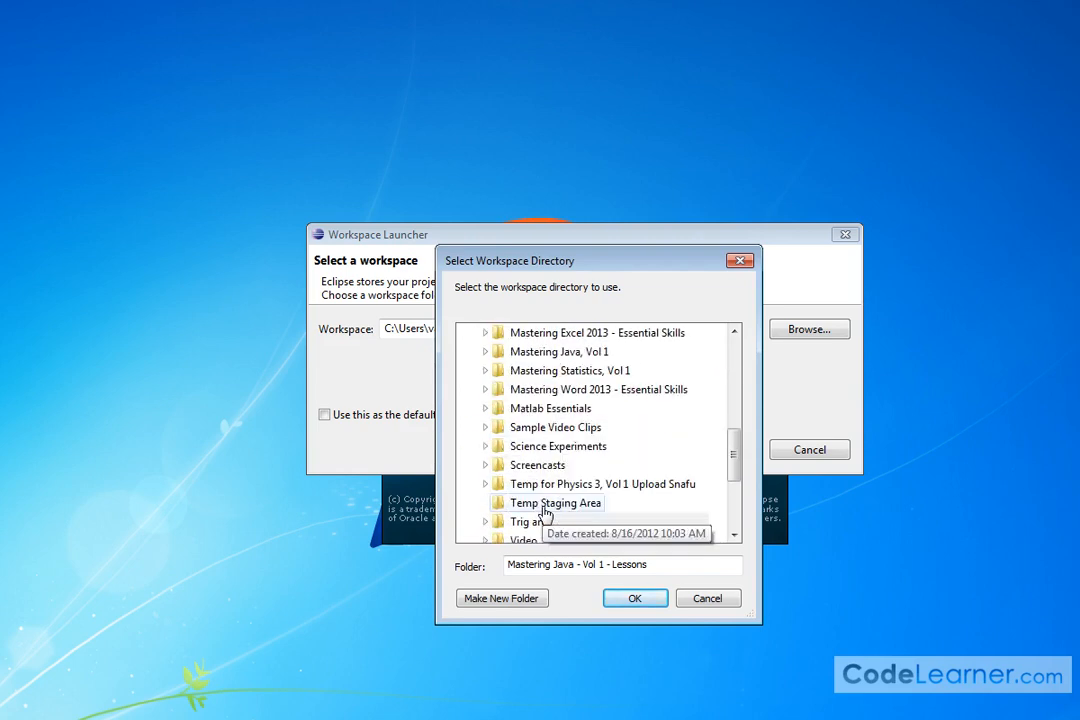
{"action": "left_click", "coordinate": [485, 465]}
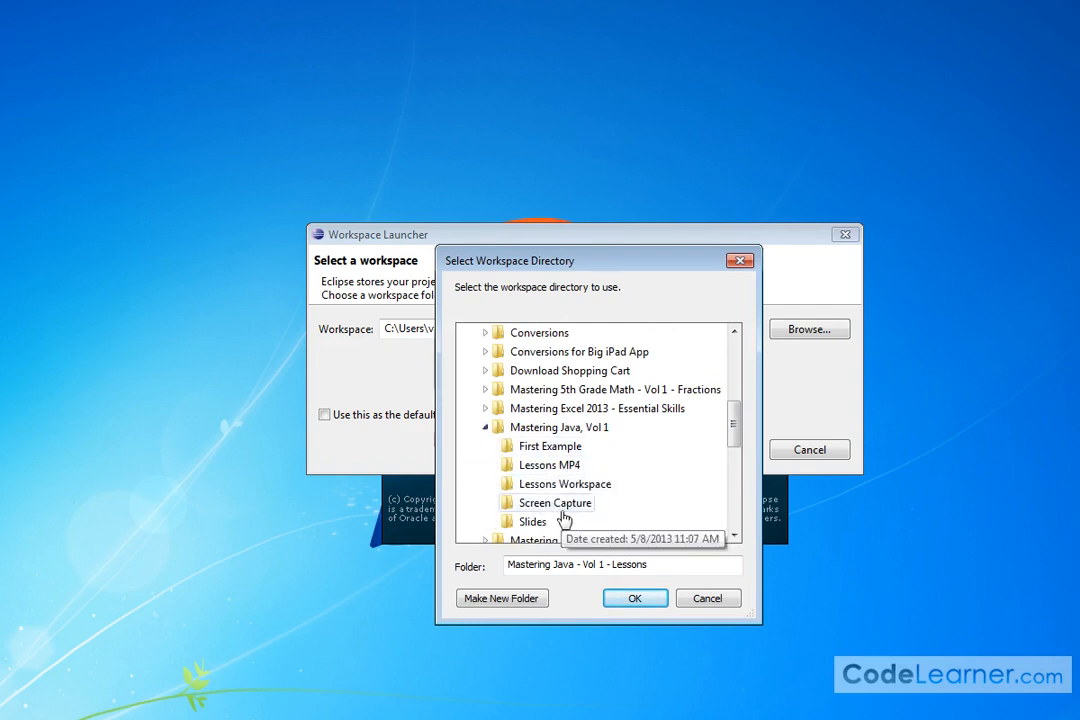
{"action": "left_click", "coordinate": [533, 484]}
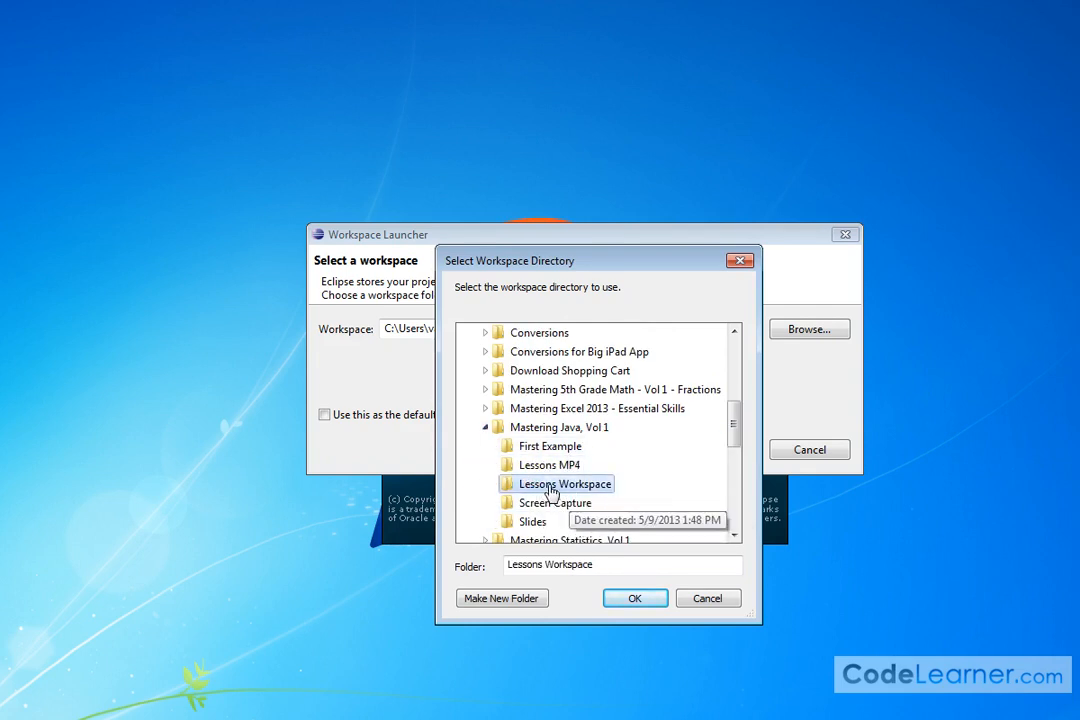
{"action": "left_click", "coordinate": [634, 598]}
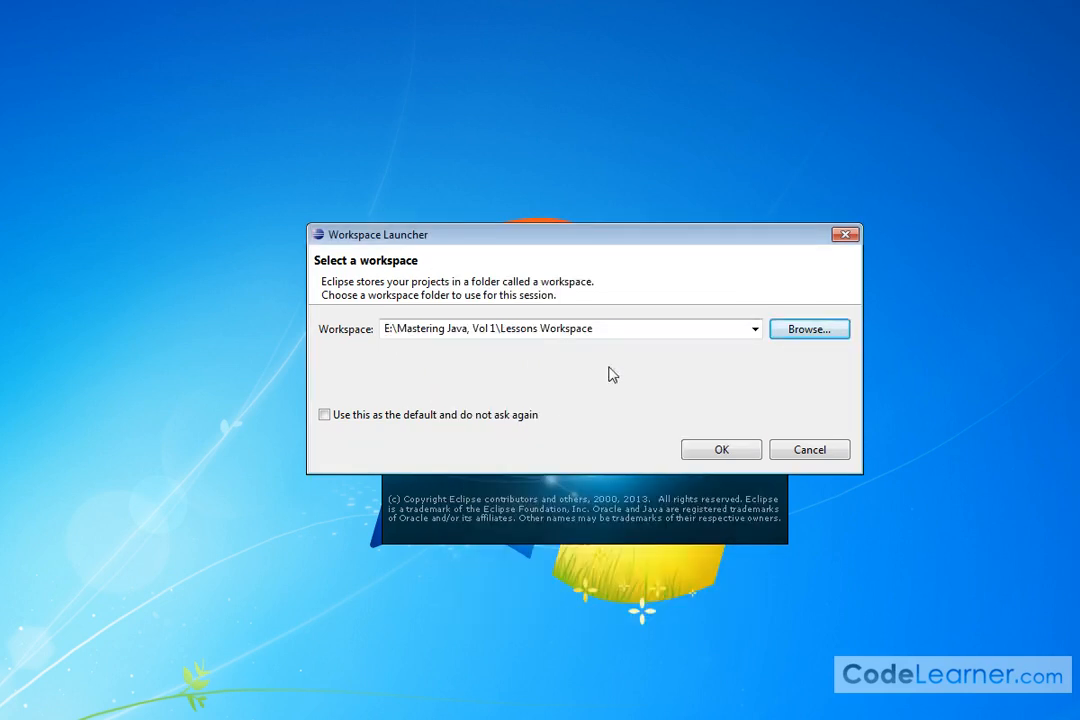
{"action": "left_click", "coordinate": [718, 449]}
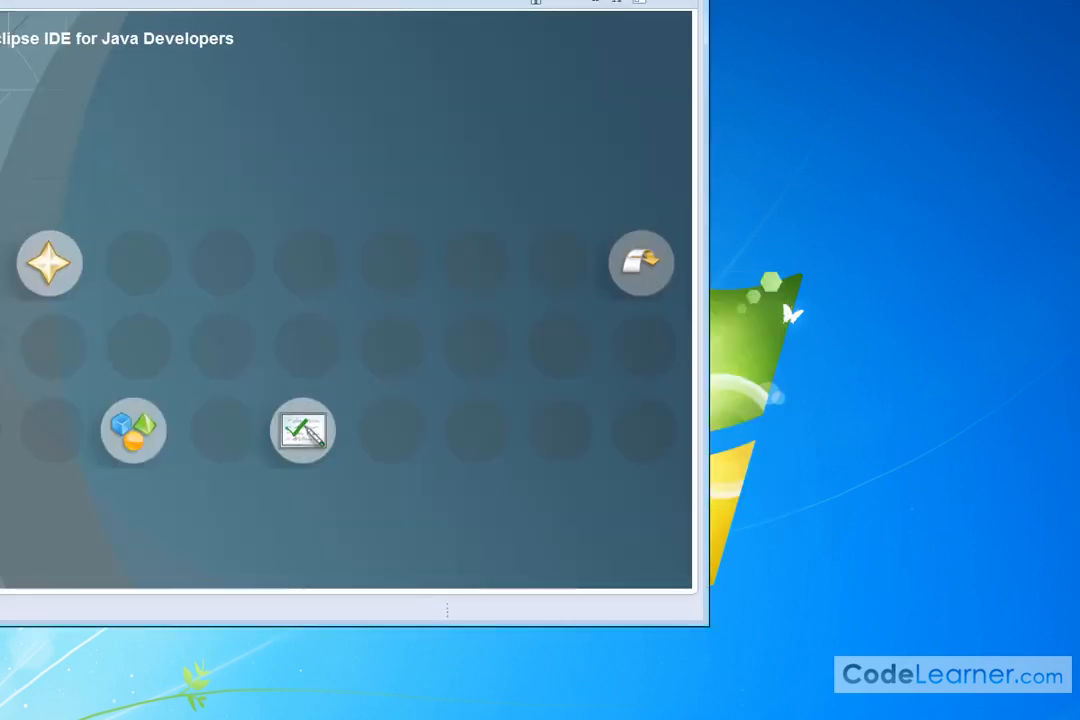
Go from the Welcome screen to the Java workbench and enlarge the Eclipse window to nearly fill the screen
{"action": "left_click_drag", "start_coordinate": [330, 0], "coordinate": [615, 27]}
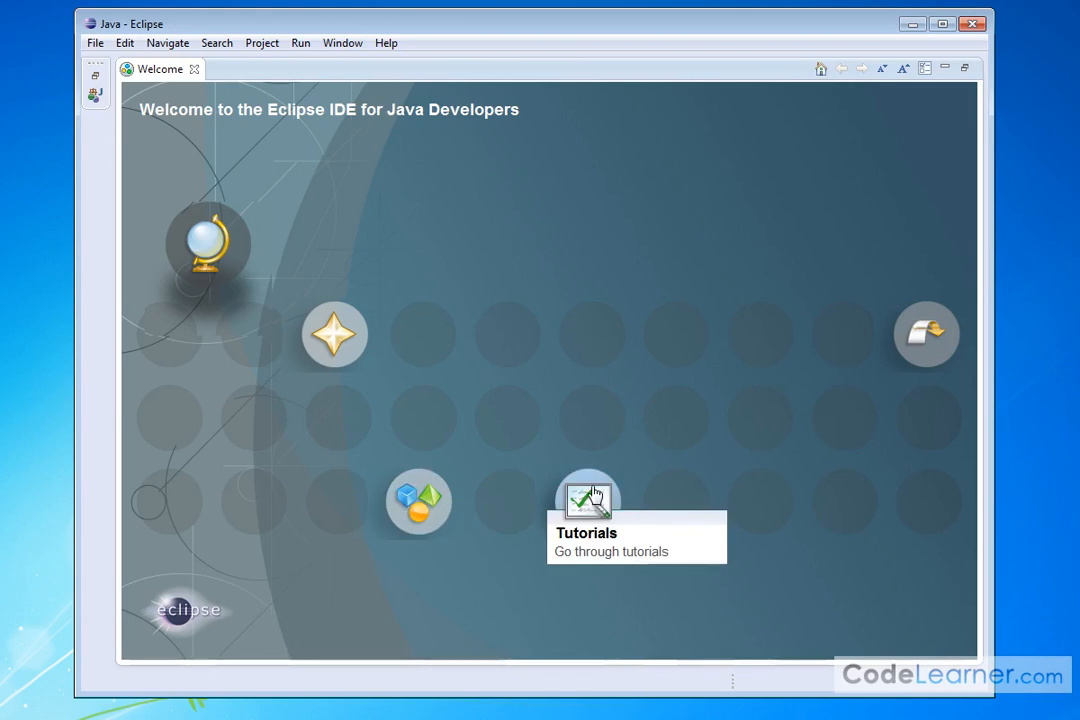
{"action": "left_click", "coordinate": [929, 332]}
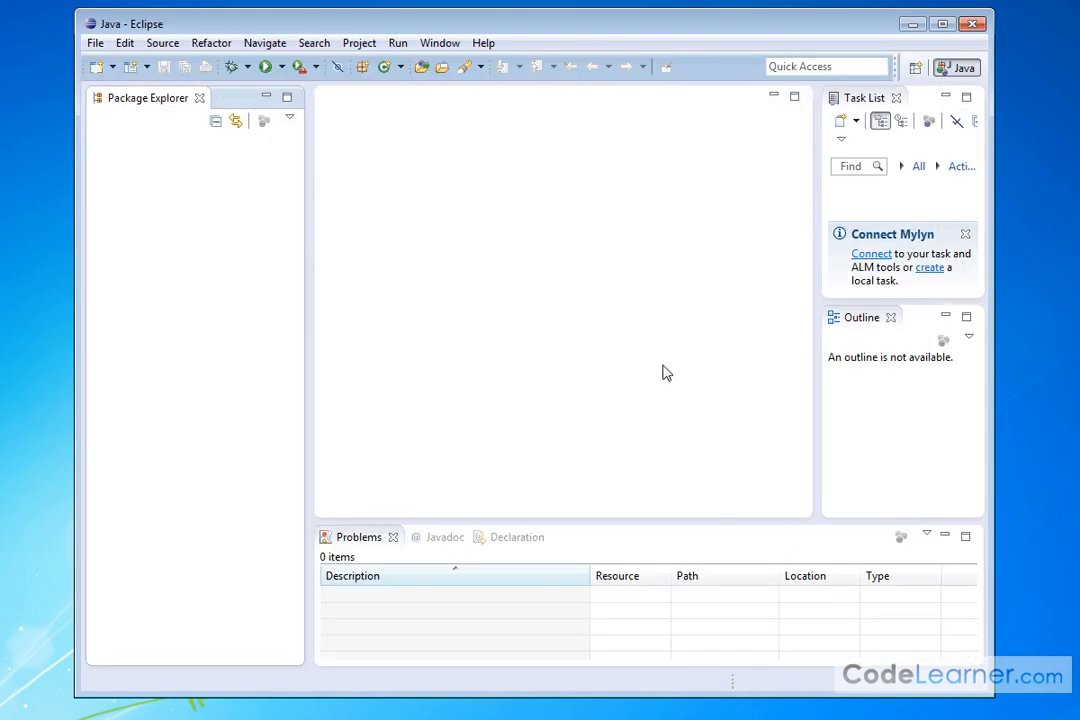
{"action": "left_click_drag", "start_coordinate": [265, 19], "coordinate": [212, 24]}
{"action": "left_click_drag", "start_coordinate": [940, 698], "coordinate": [1071, 709]}
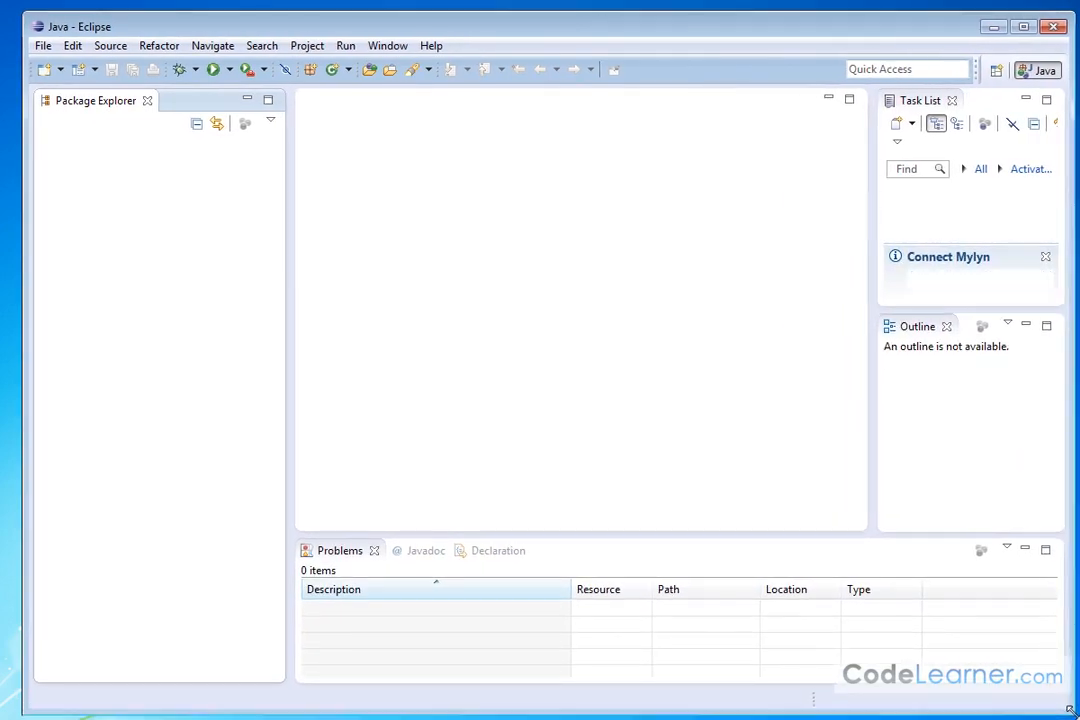
{"action": "left_click_drag", "start_coordinate": [24, 10], "coordinate": [12, 7]}
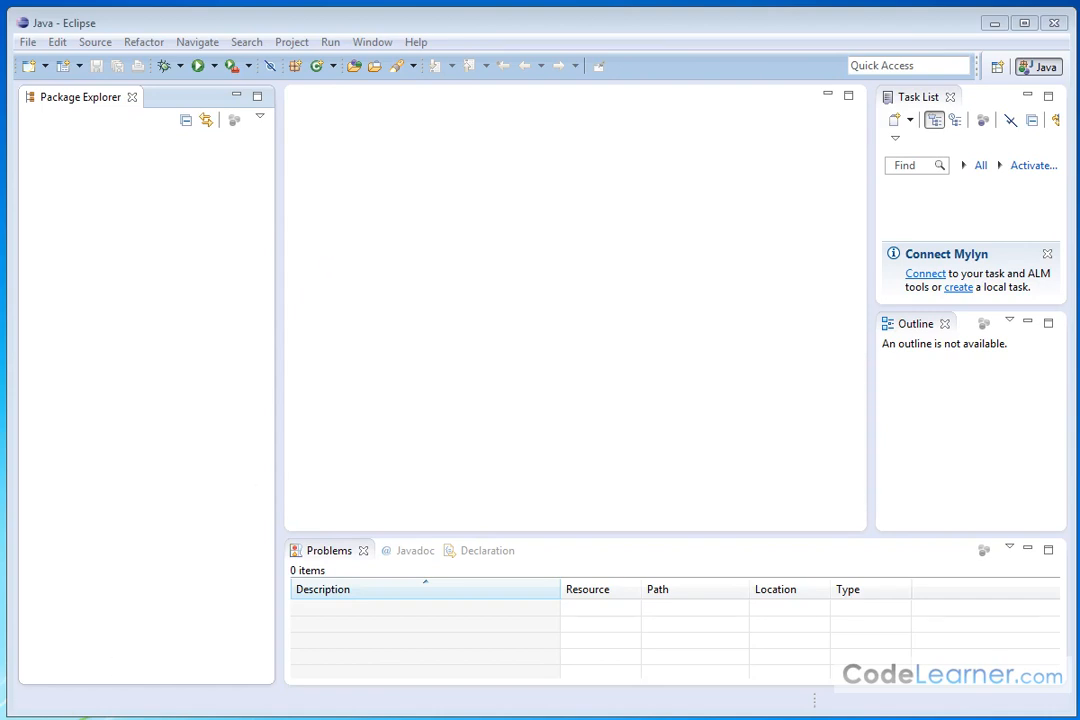
Switch to Windows Explorer, examine the .metadata folder in Lessons Workspace, and minimize the window
{"action": "left_click_drag", "start_coordinate": [343, 32], "coordinate": [393, 39]}
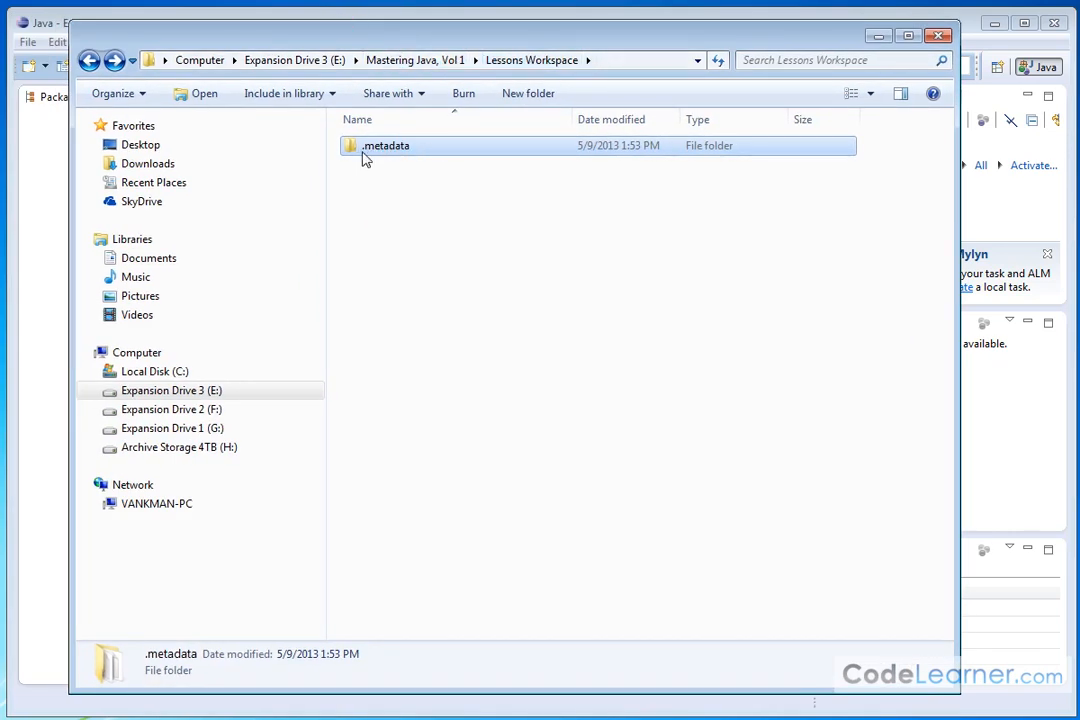
{"action": "double_click", "coordinate": [396, 146]}
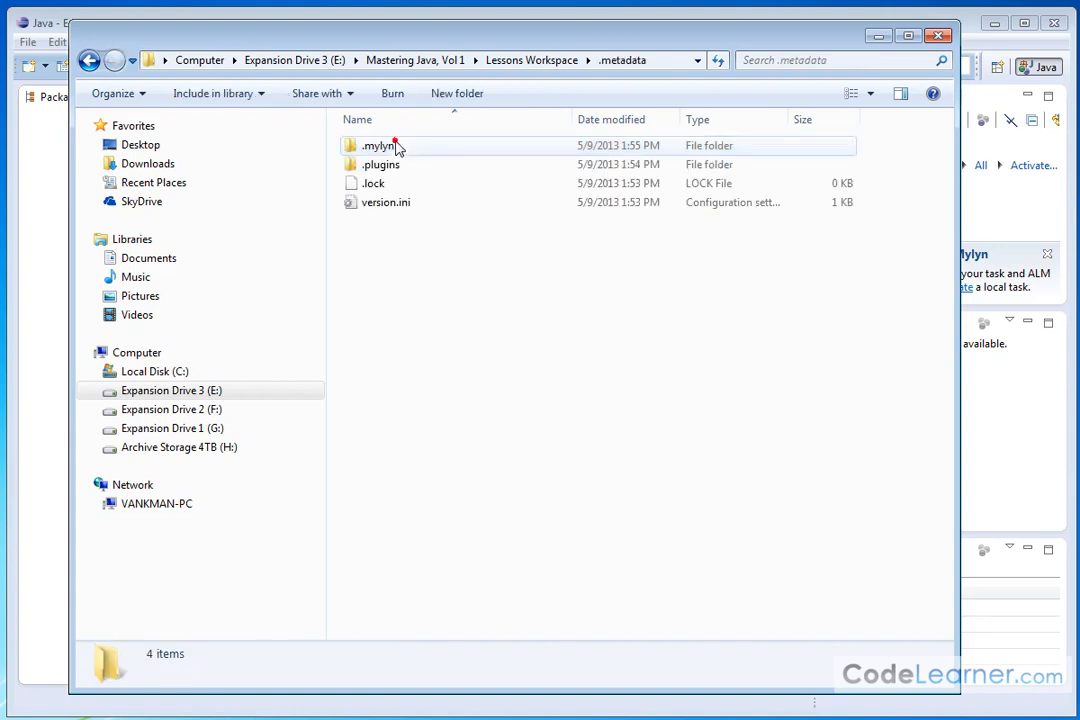
{"action": "left_click", "coordinate": [89, 60]}
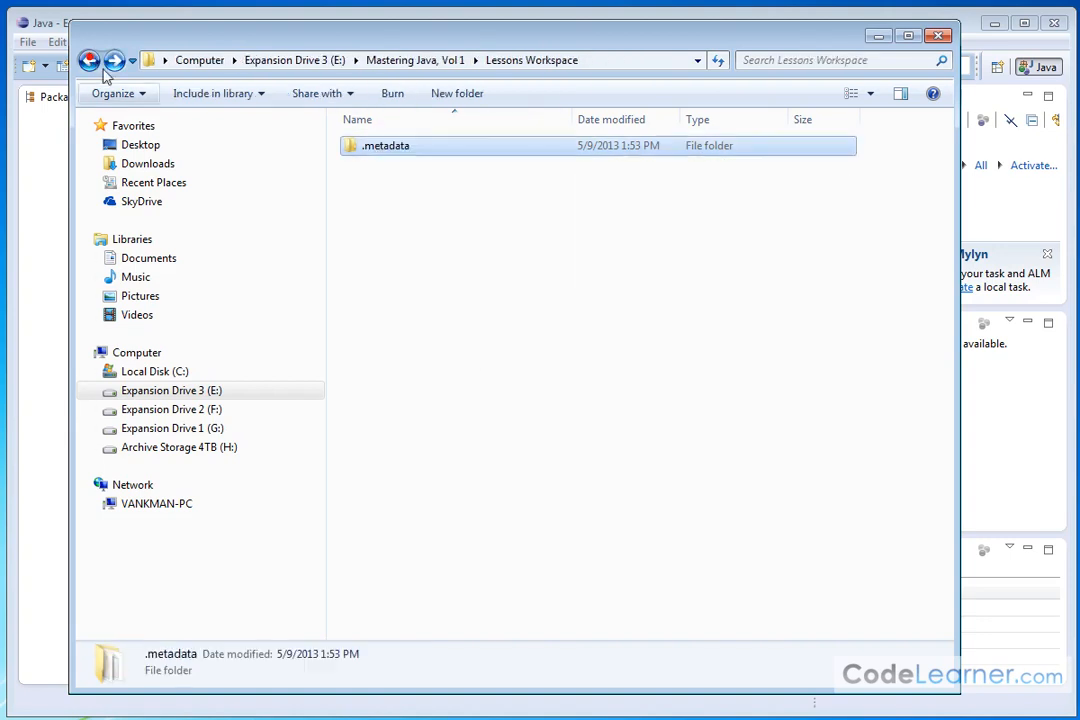
{"action": "left_click", "coordinate": [456, 257]}
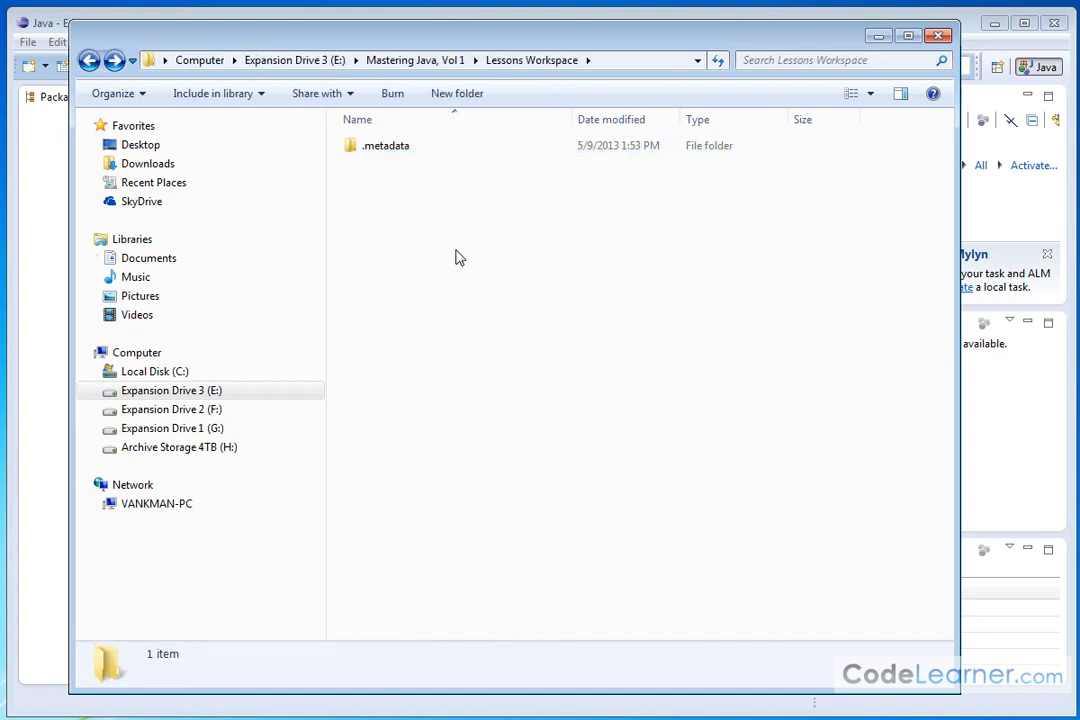
{"action": "left_click", "coordinate": [879, 36]}
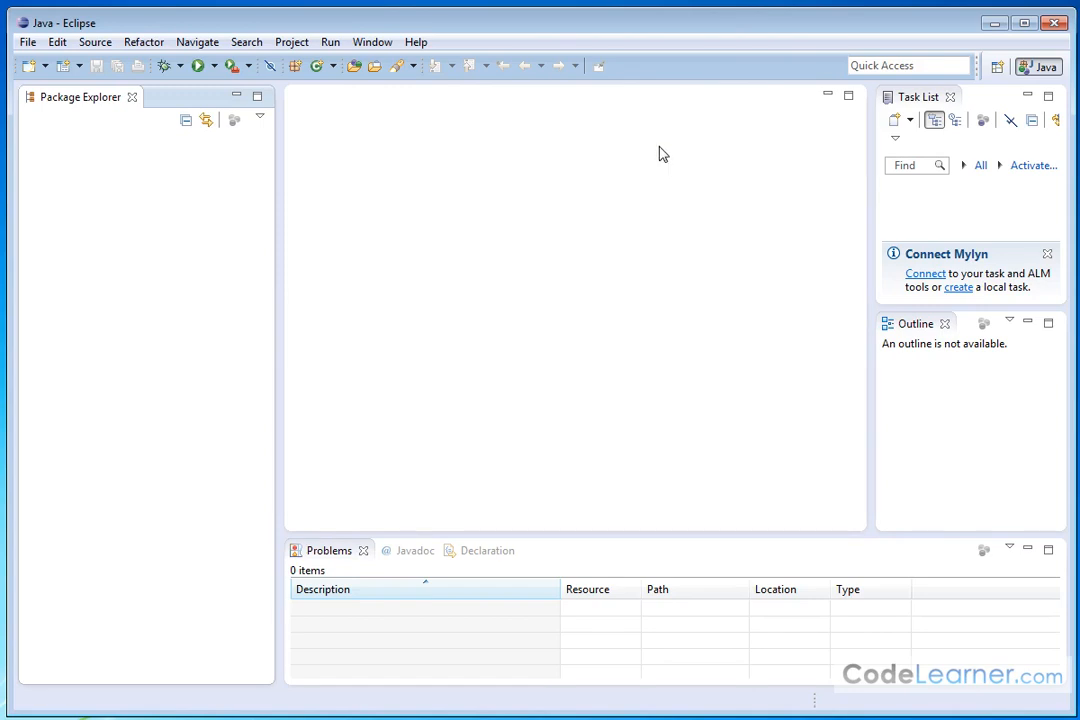
{"action": "left_click", "coordinate": [96, 42]}
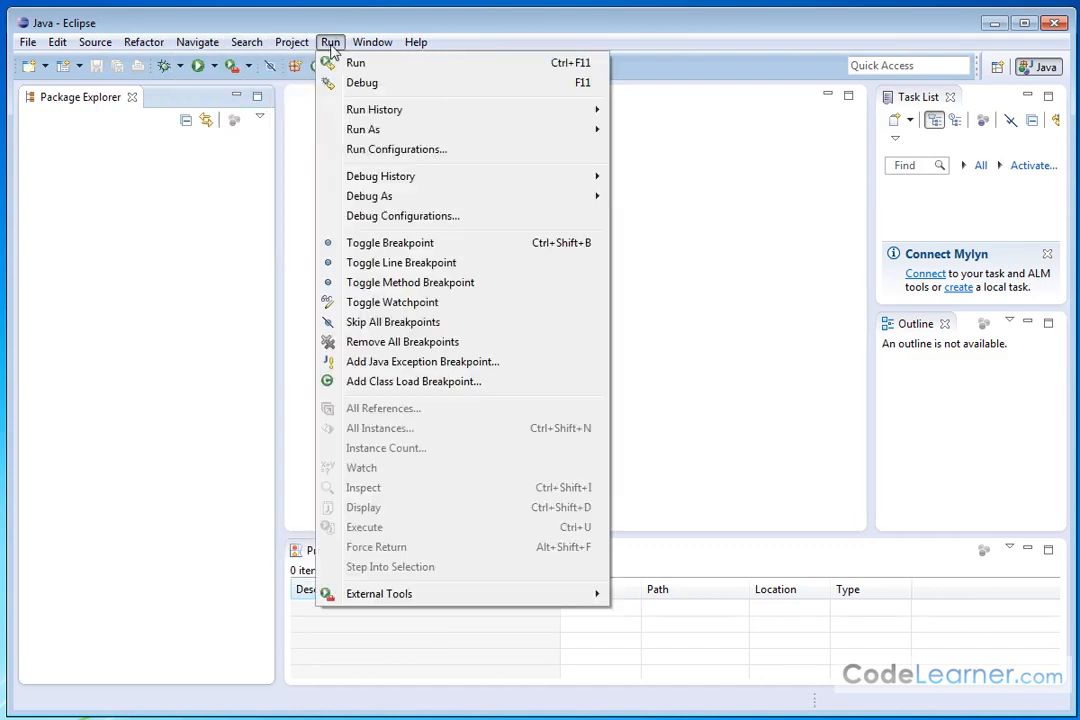
{"action": "mouse_move", "coordinate": [415, 46]}
{"action": "left_click", "coordinate": [459, 12]}
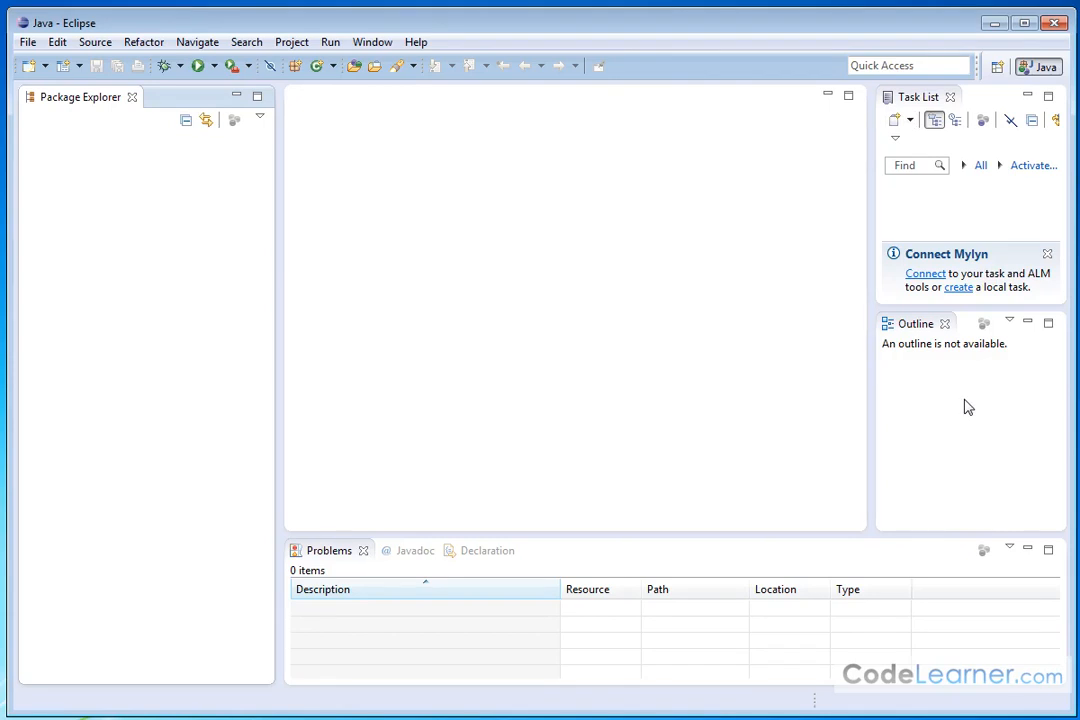
{"action": "left_click", "coordinate": [421, 42]}
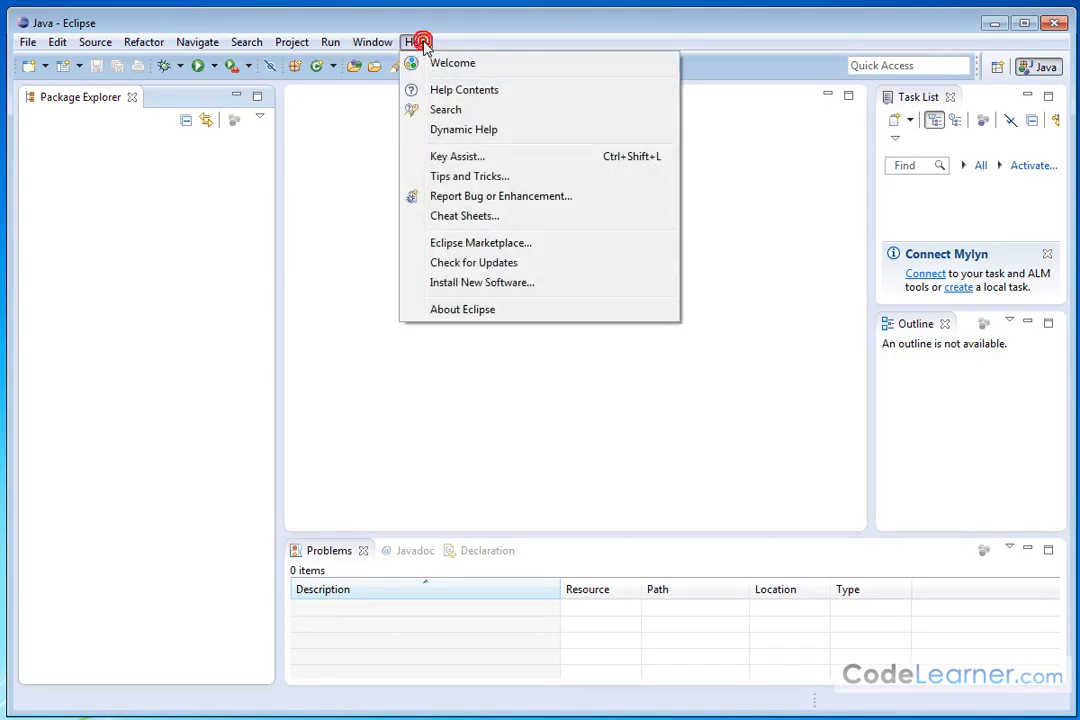
{"action": "left_click", "coordinate": [421, 43]}
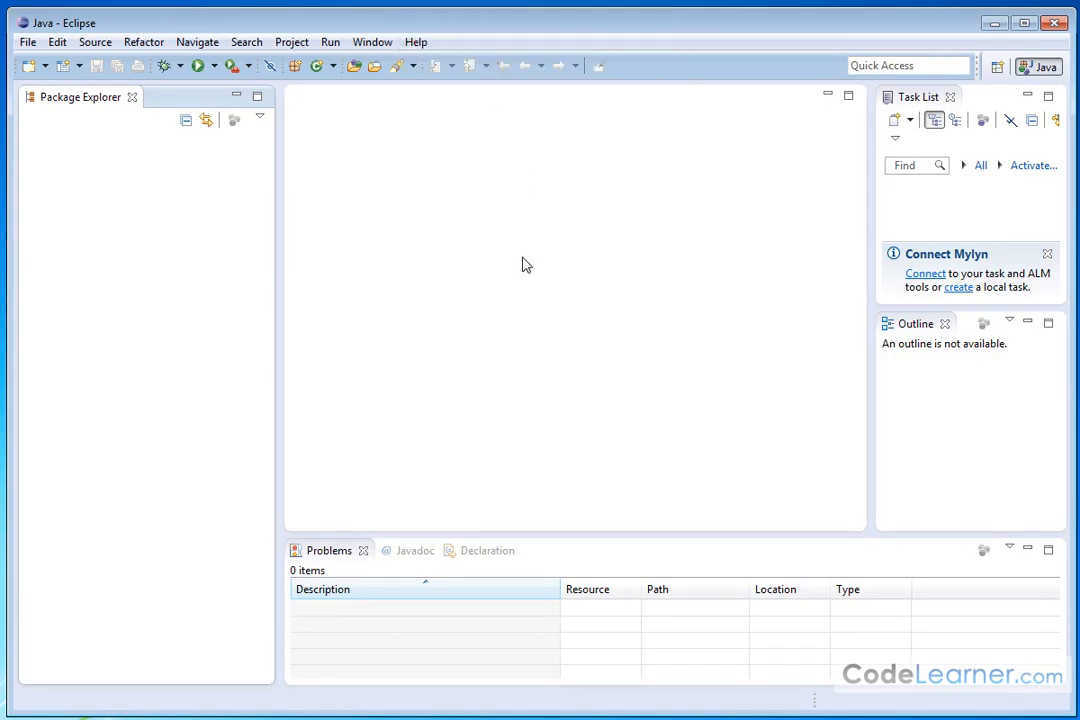